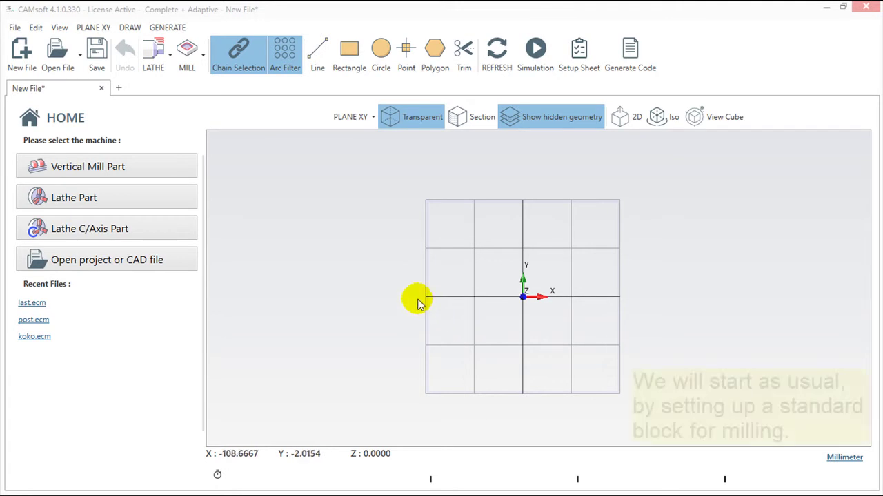
# Start a vertical mill part with default setup and 100 × 100 × 40 mm mild steel stock.
pyautogui.click(157, 168)
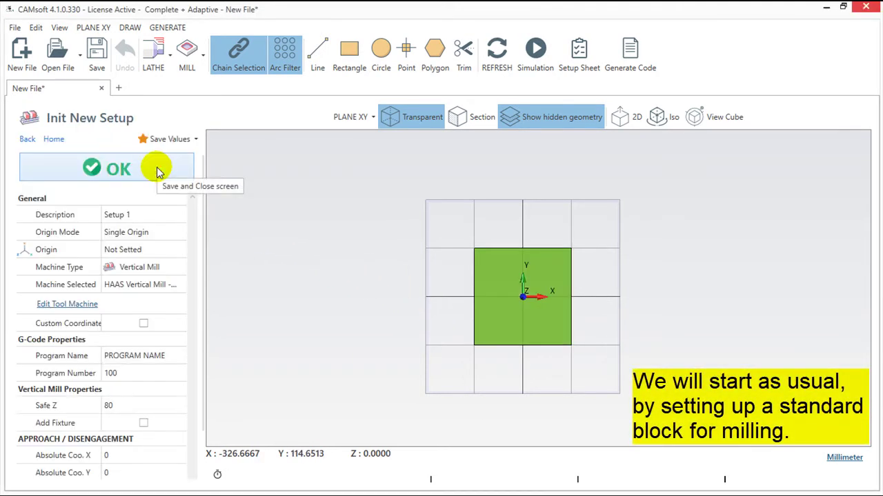
pyautogui.click(157, 169)
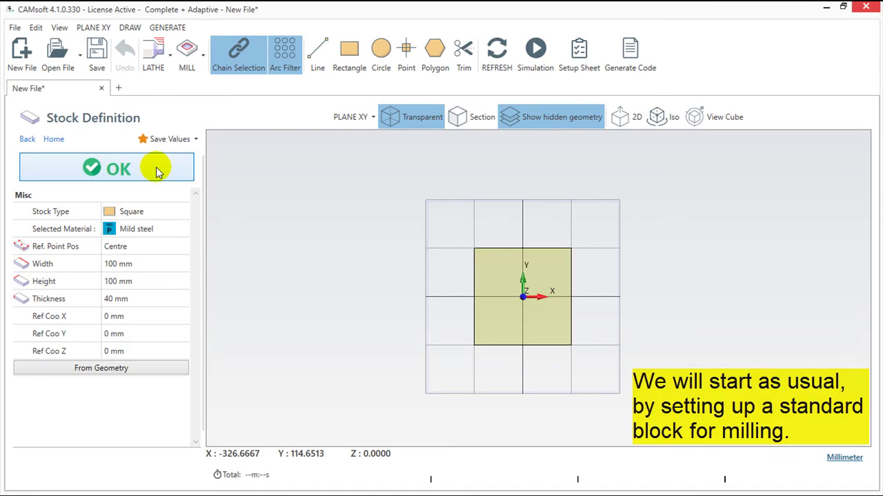
pyautogui.click(157, 170)
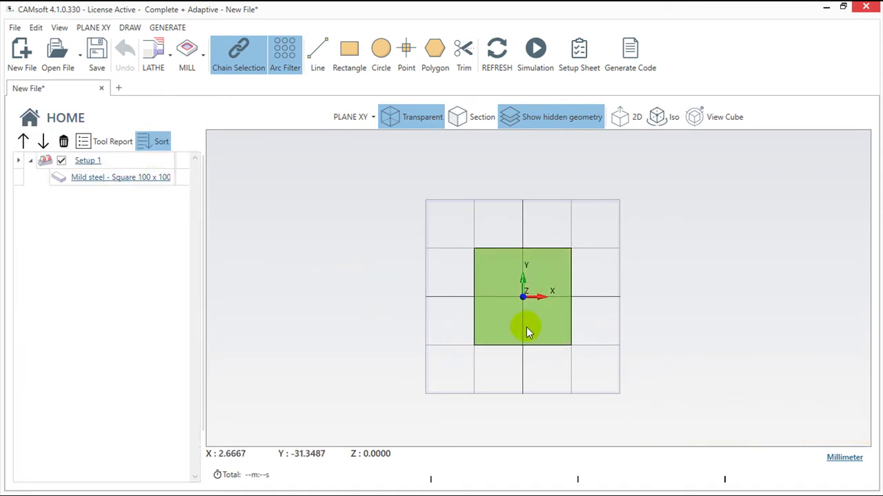
pyautogui.scroll(3, 531, 325)
pyautogui.moveTo(531, 325); pyautogui.dragTo(531, 366, button='middle')
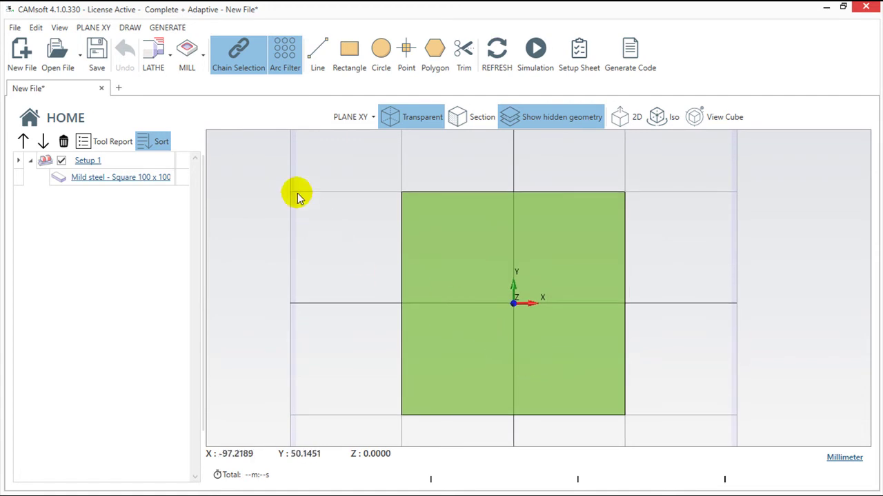
# Start a rectangular pocket shape with its centre reference point placed at the origin.
pyautogui.click(204, 54)
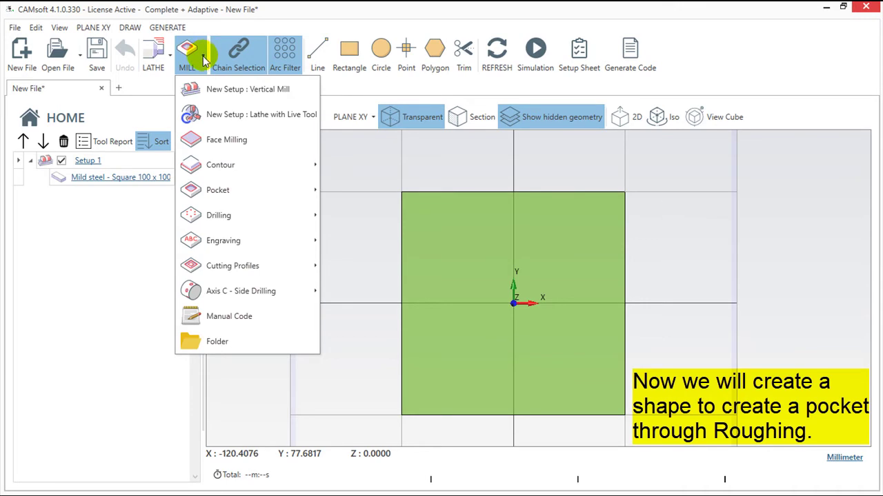
pyautogui.moveTo(218, 190)
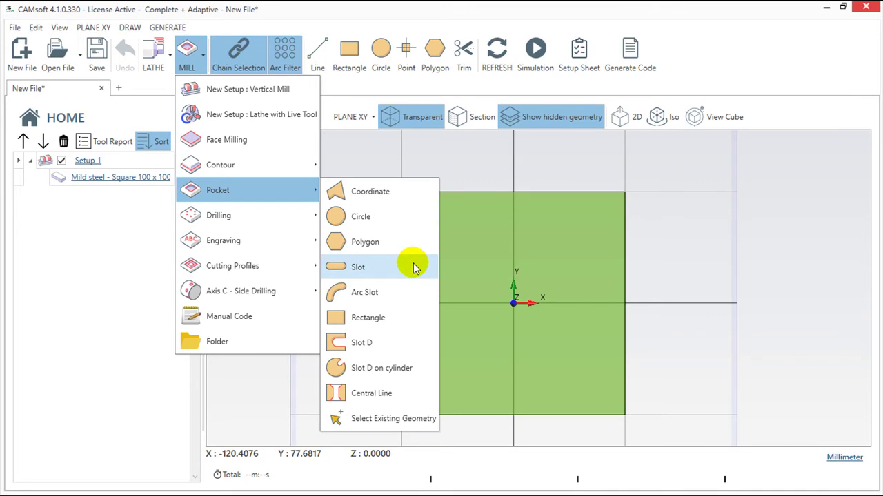
pyautogui.click(412, 318)
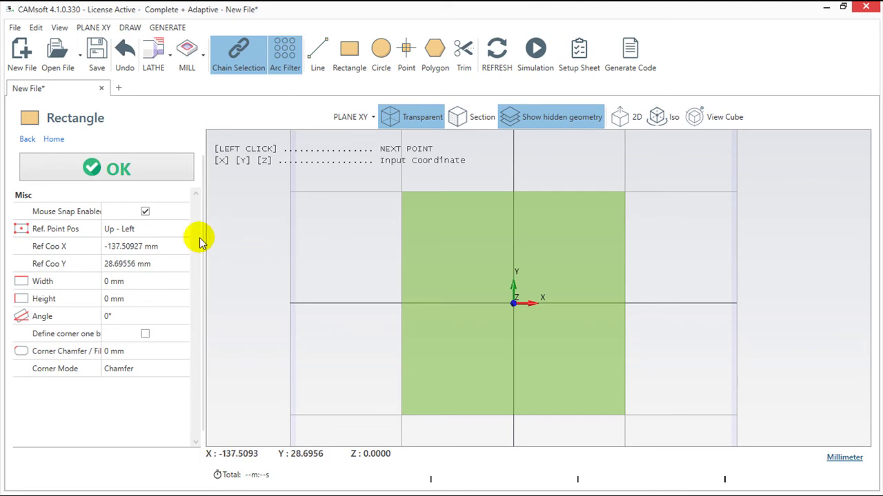
pyautogui.click(171, 230)
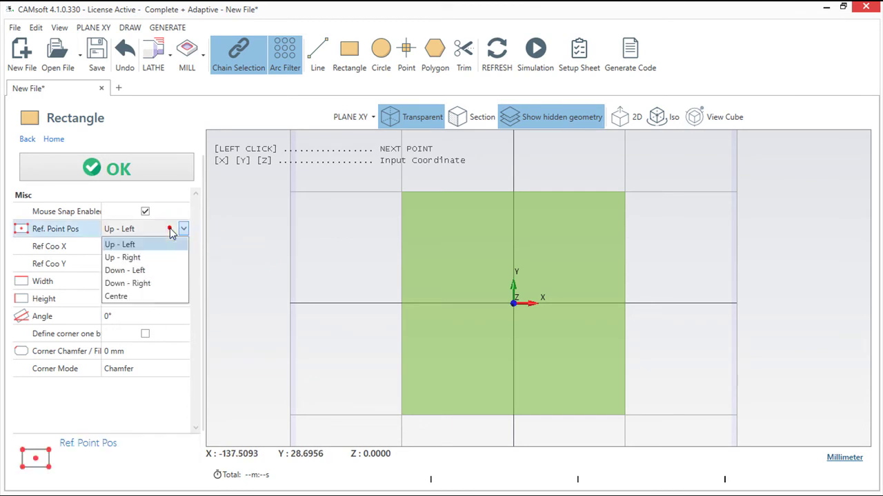
pyautogui.click(160, 296)
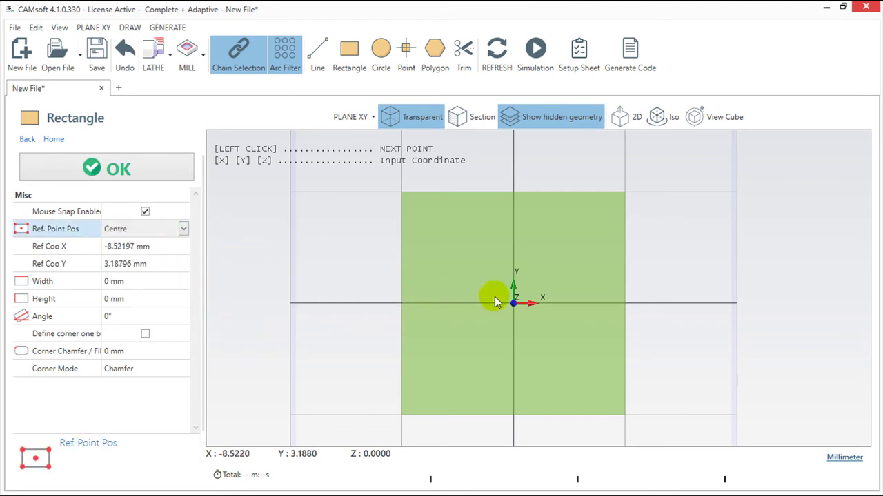
pyautogui.click(513, 303)
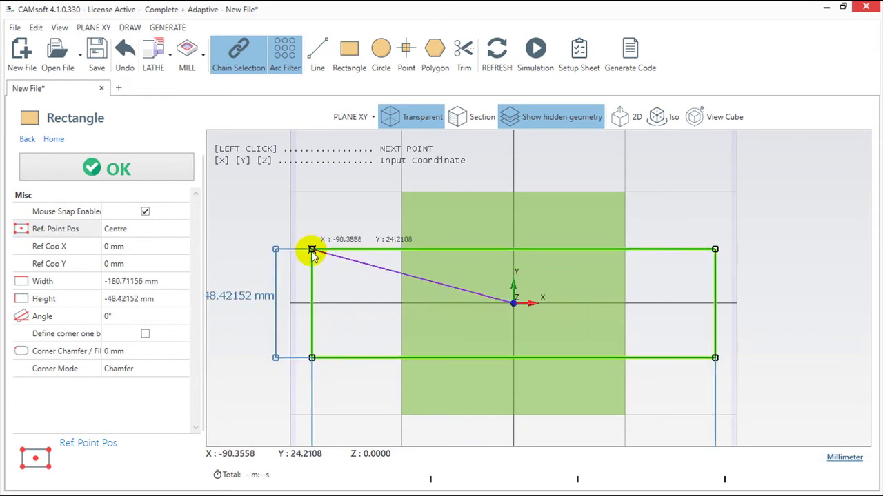
# Size the rectangle 40 × 40 mm with 12 mm fillet corners.
pyautogui.click(168, 281)
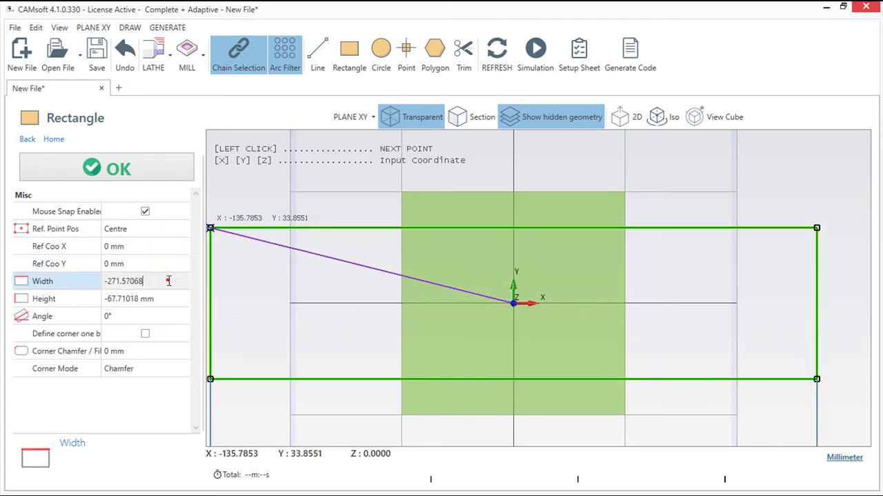
pyautogui.write('4')
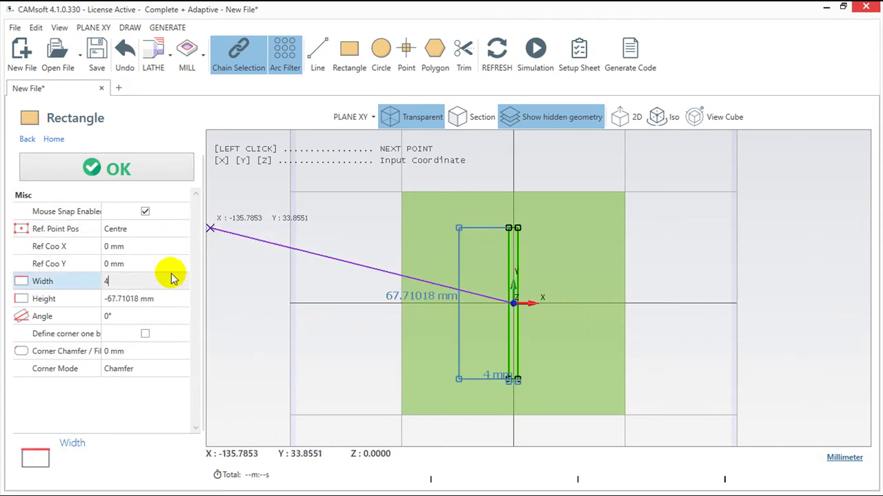
pyautogui.write('0')
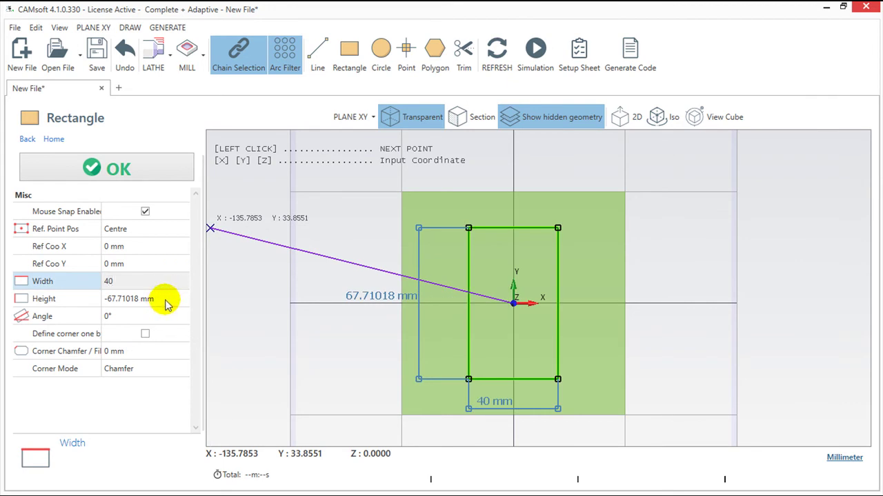
pyautogui.click(166, 300)
pyautogui.write('40')
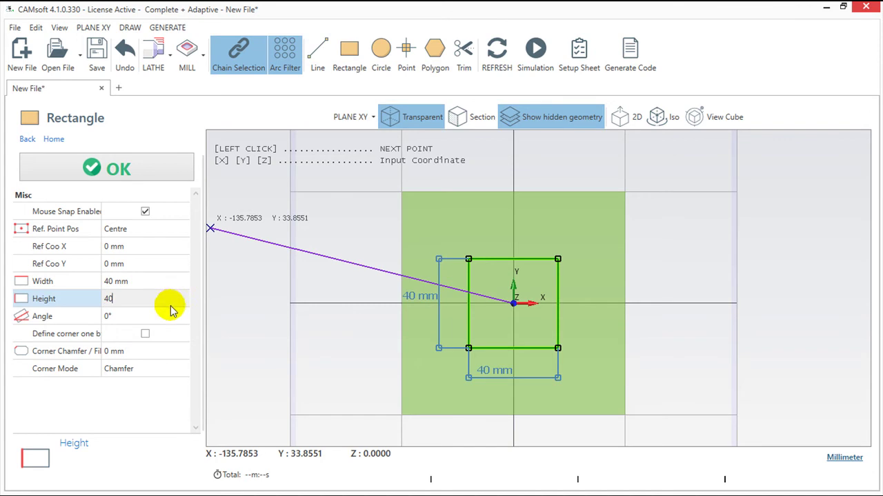
pyautogui.click(166, 351)
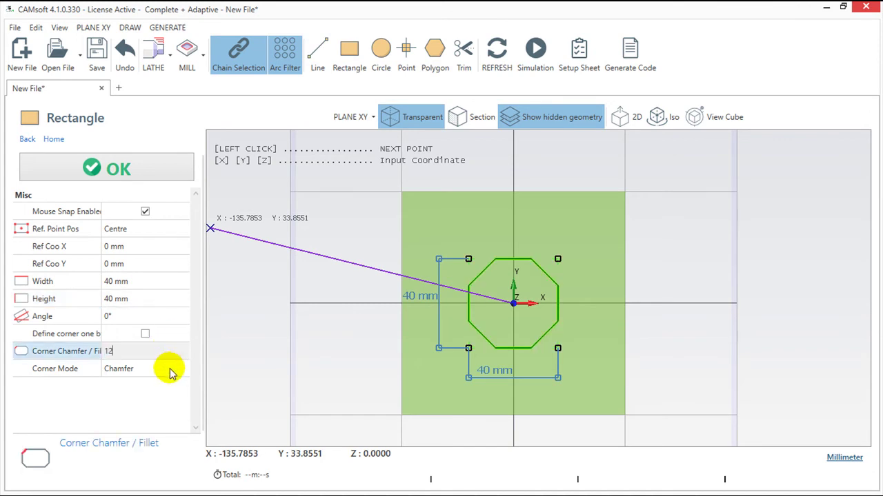
pyautogui.click(169, 369)
pyautogui.click(158, 398)
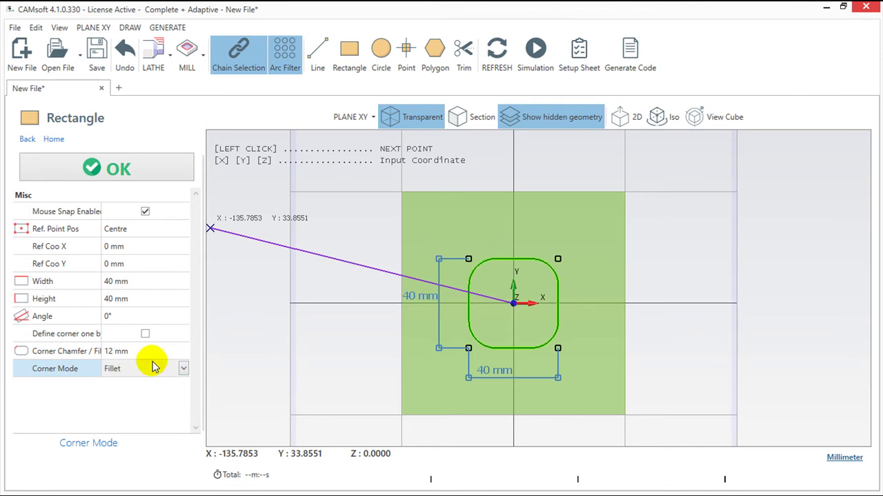
# Create a 10 mm deep roughing pocket cutting inside the filleted rectangle.
pyautogui.click(110, 171)
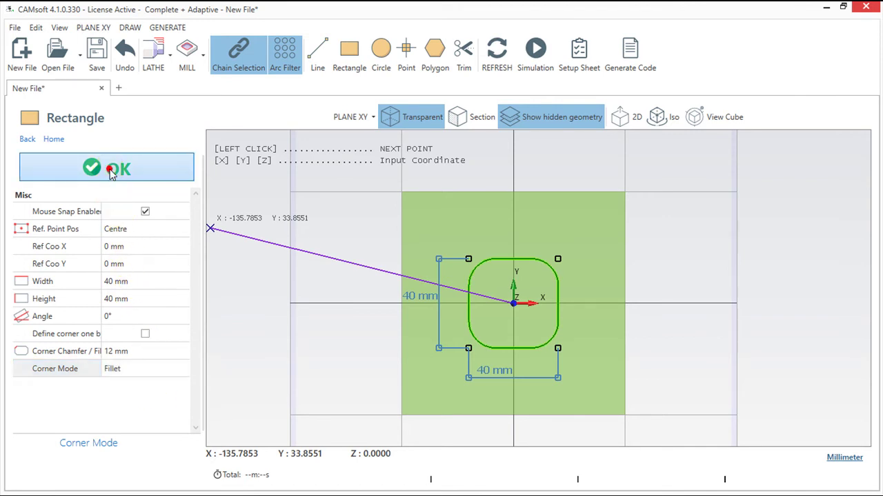
pyautogui.click(131, 235)
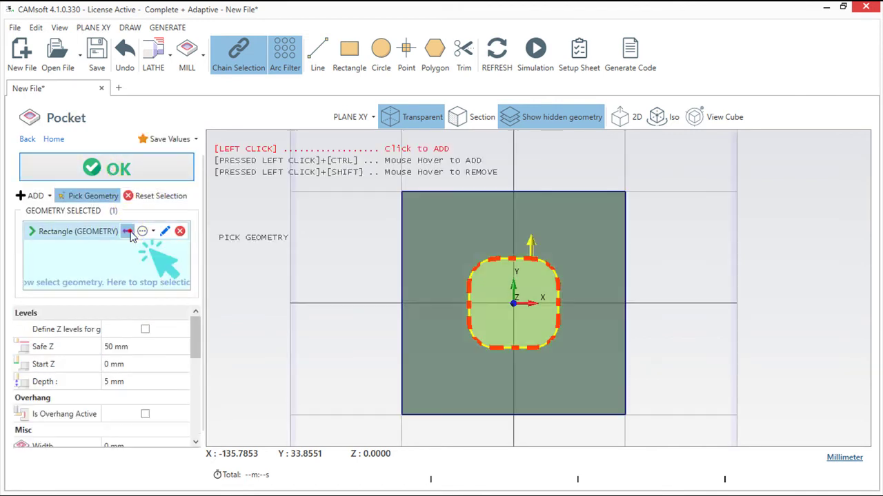
pyautogui.click(129, 232)
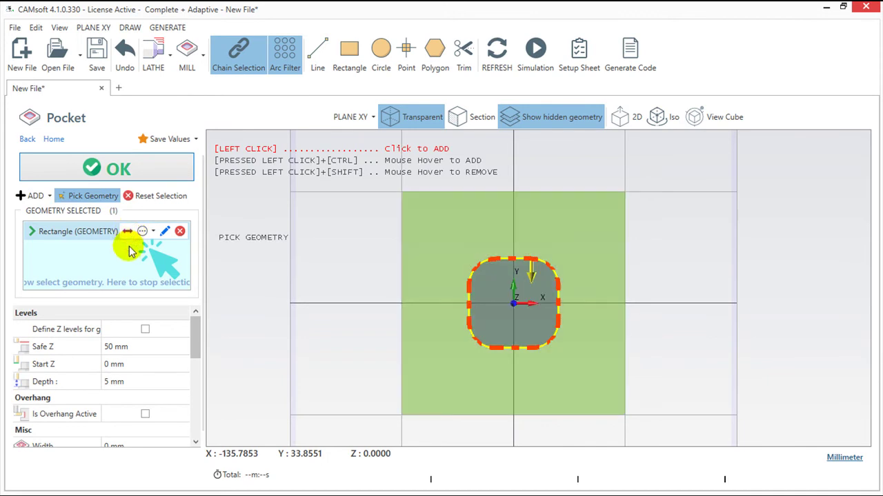
pyautogui.click(141, 380)
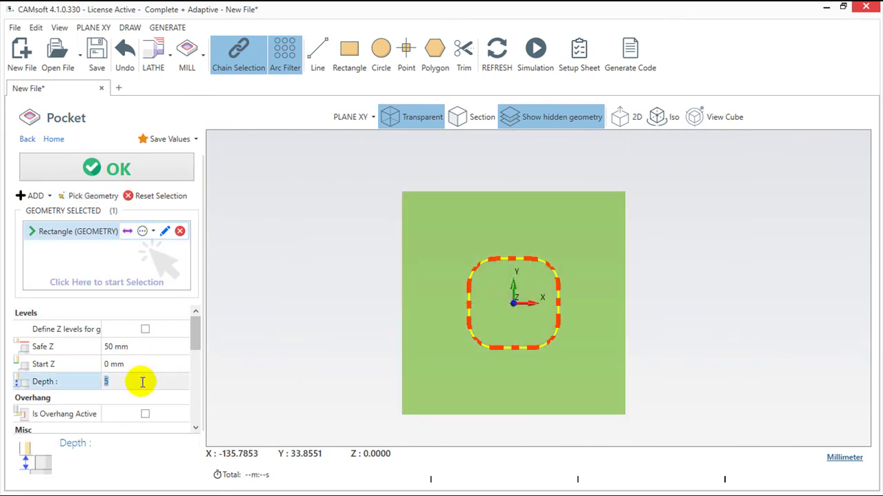
pyautogui.write('10')
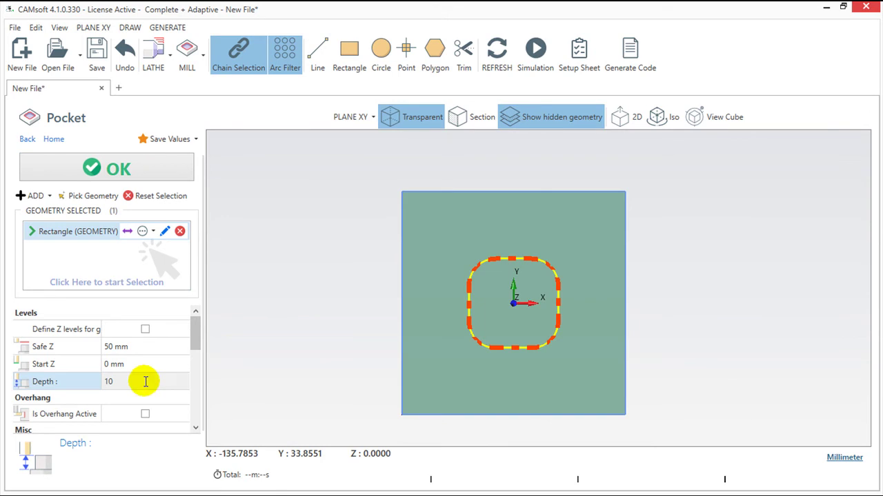
pyautogui.click(111, 169)
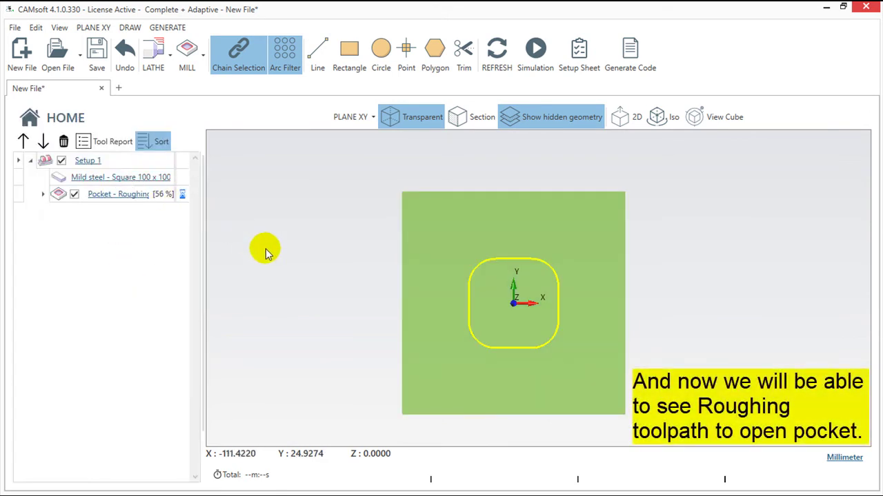
# Orbit in close and show the Pocket - Roughing machined solid and toolpath.
pyautogui.moveTo(419, 345); pyautogui.dragTo(402, 251, button='middle')
pyautogui.scroll(2, 543, 333)
pyautogui.scroll(3, 543, 331)
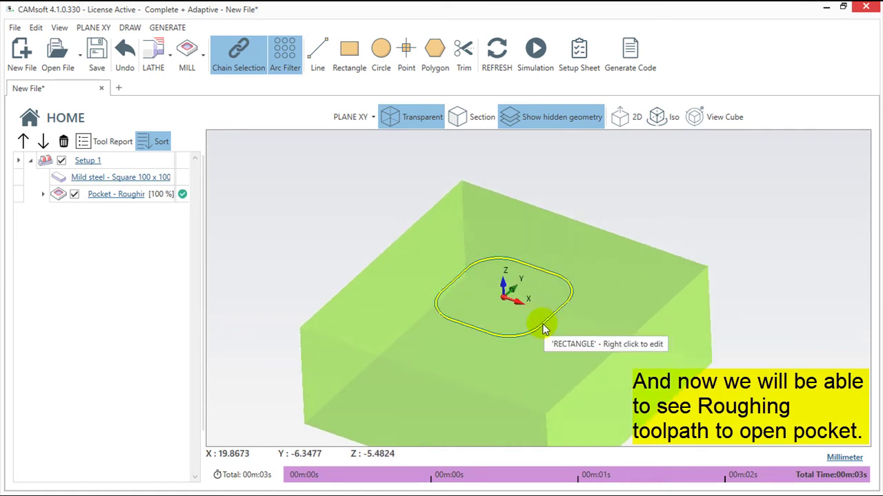
pyautogui.scroll(3, 544, 329)
pyautogui.moveTo(539, 324); pyautogui.dragTo(597, 297, button='middle')
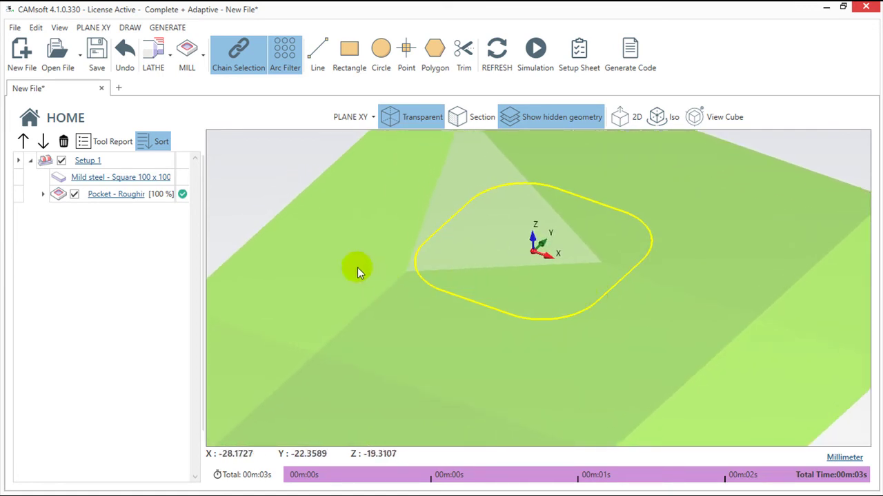
pyautogui.click(61, 195)
pyautogui.click(20, 195)
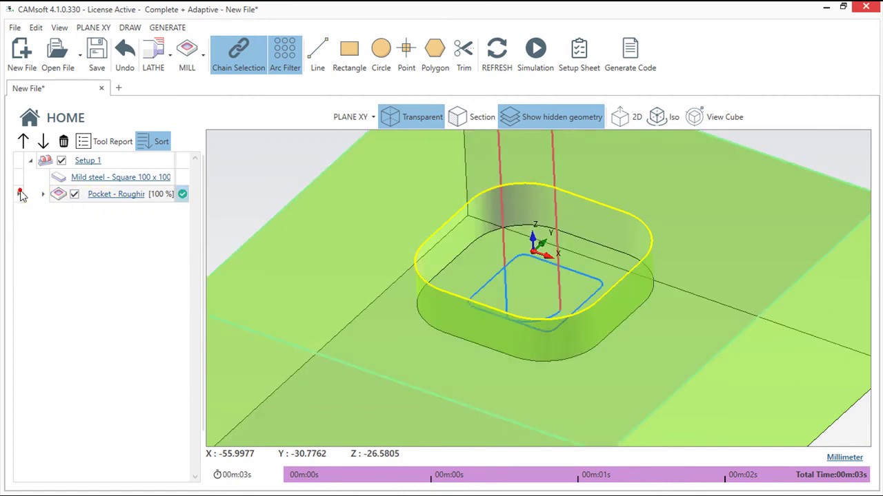
pyautogui.moveTo(482, 307)
pyautogui.mouseDown(button='middle')
pyautogui.moveTo(507, 331)
pyautogui.moveTo(501, 351)
pyautogui.moveTo(508, 327)
pyautogui.moveTo(506, 290)
pyautogui.moveTo(497, 285)
pyautogui.mouseUp(button='middle')
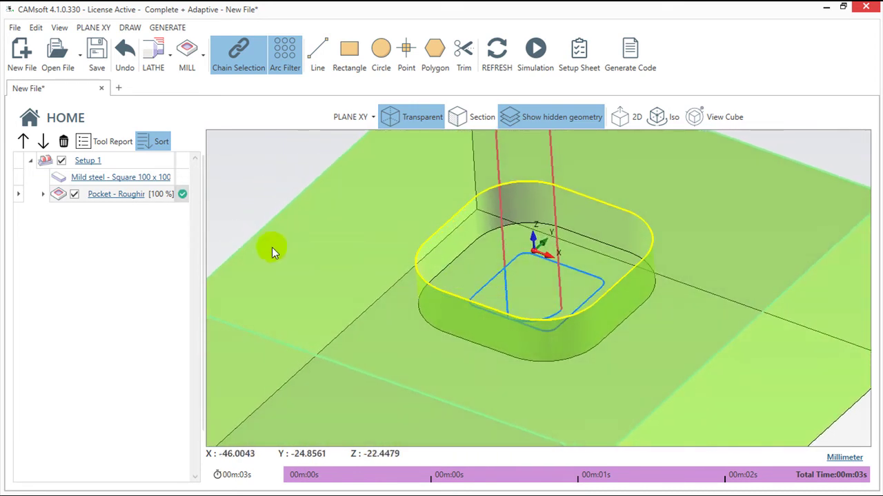
# Reopen the pocket operation and enable a Finishing pass.
pyautogui.doubleClick(109, 196)
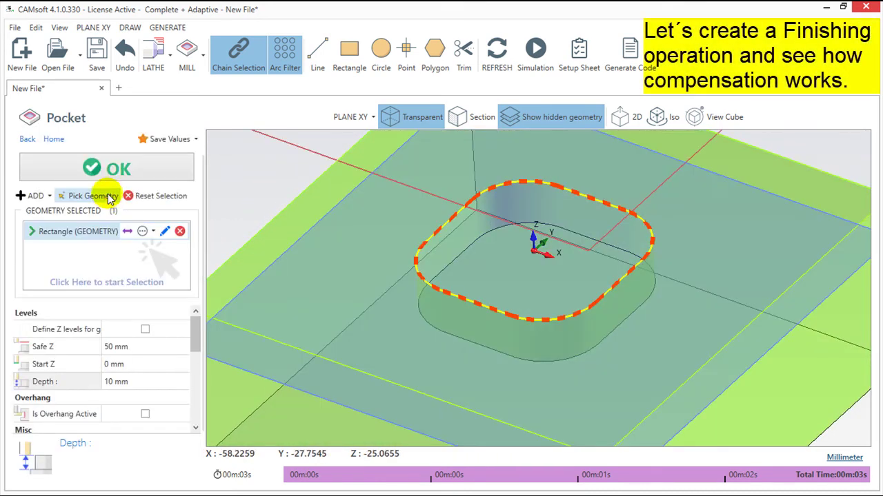
pyautogui.moveTo(194, 334); pyautogui.dragTo(195, 410)
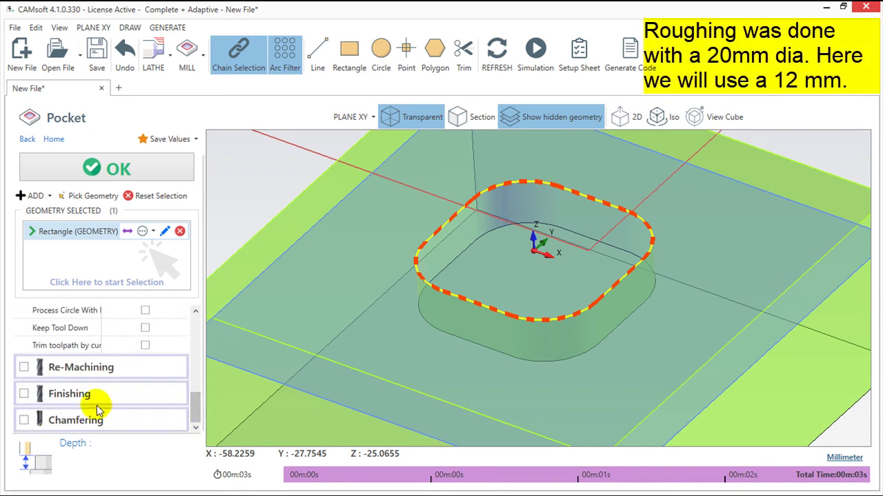
pyautogui.click(24, 393)
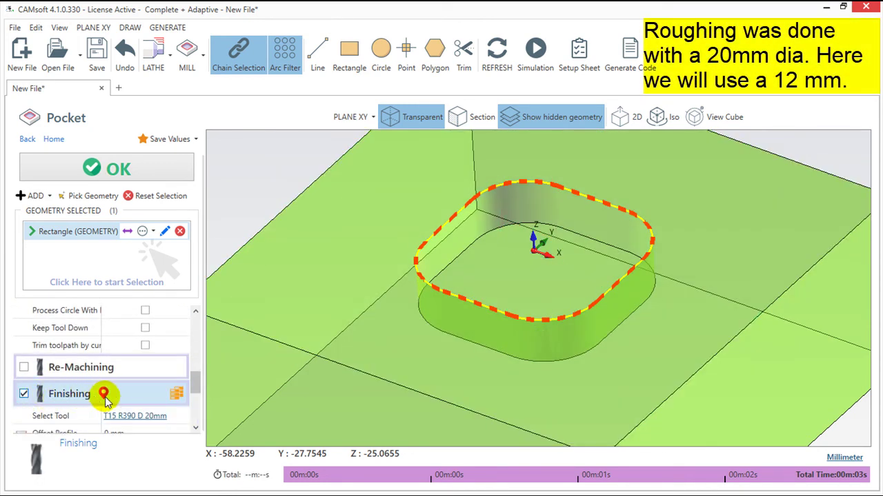
pyautogui.moveTo(193, 384); pyautogui.dragTo(197, 399)
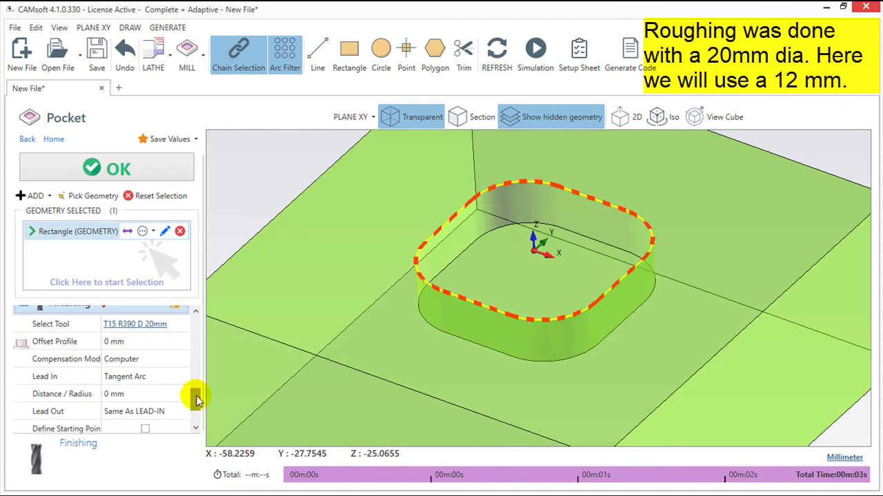
# Select the T9 12 mm end mill as the finishing tool.
pyautogui.click(150, 324)
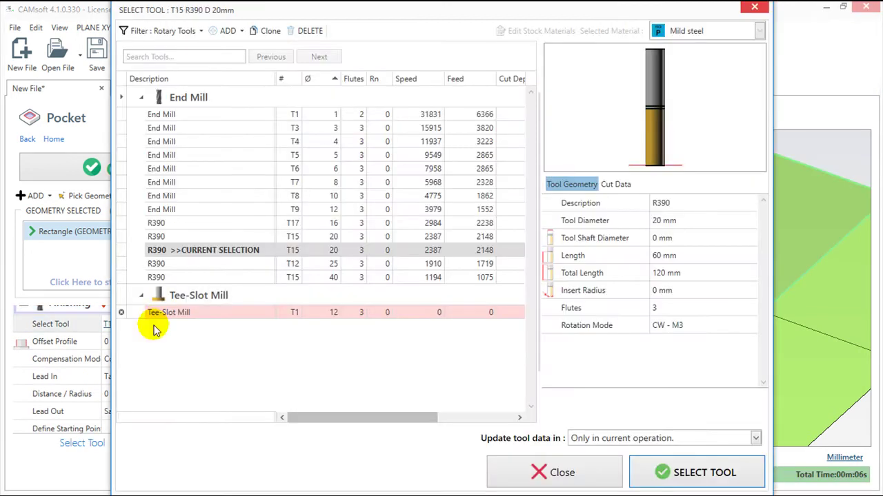
pyautogui.click(256, 208)
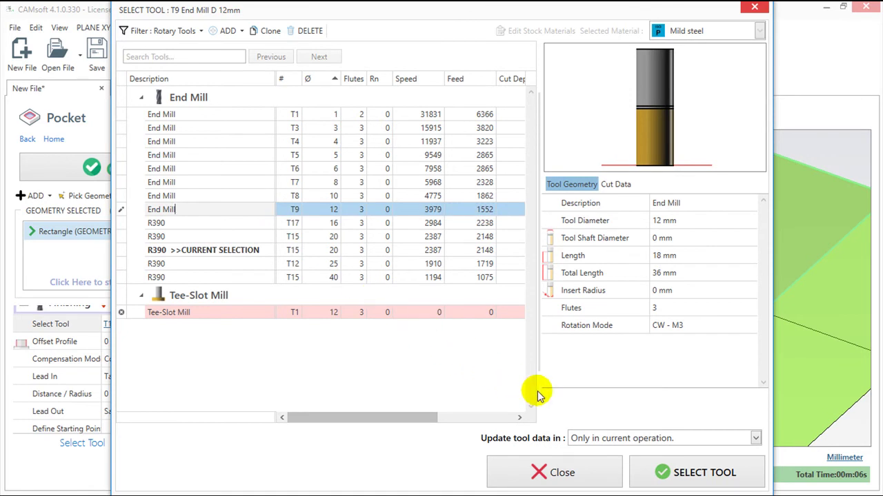
pyautogui.click(658, 470)
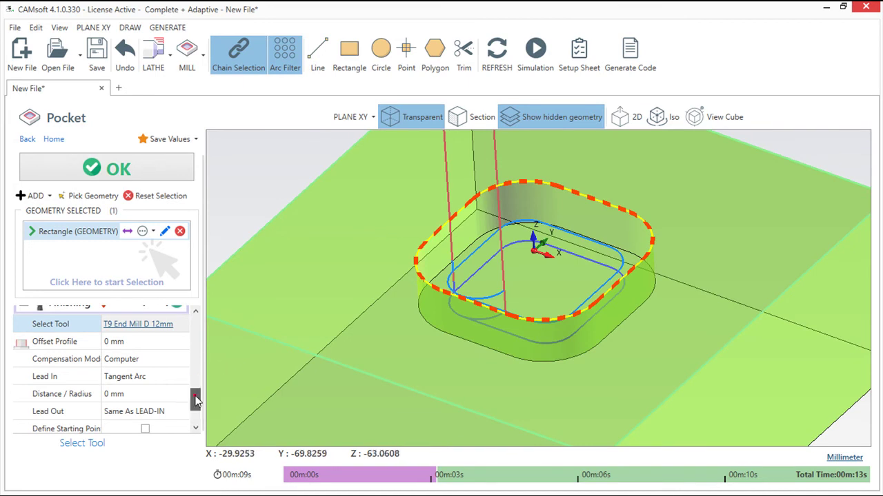
# View the finishing toolpath top-down in 2D, zoomed in on the pocket.
pyautogui.moveTo(196, 399); pyautogui.dragTo(193, 402)
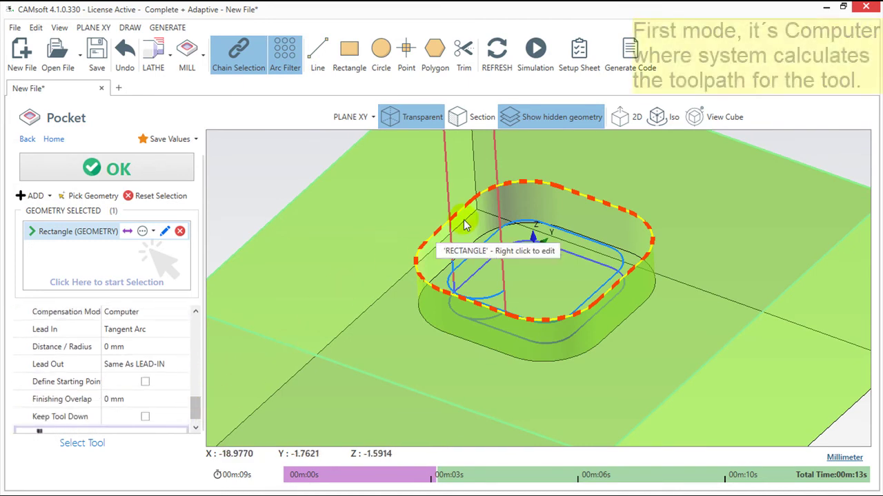
pyautogui.click(620, 119)
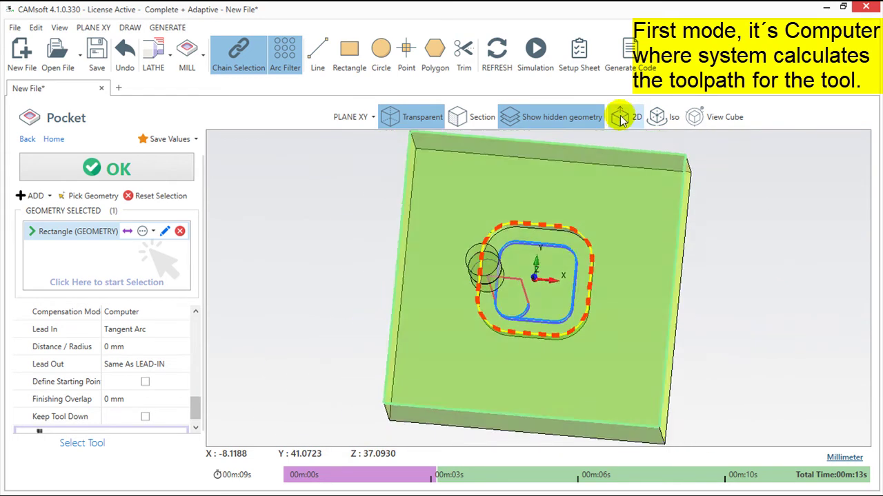
pyautogui.scroll(2, 553, 296)
pyautogui.scroll(2, 553, 296)
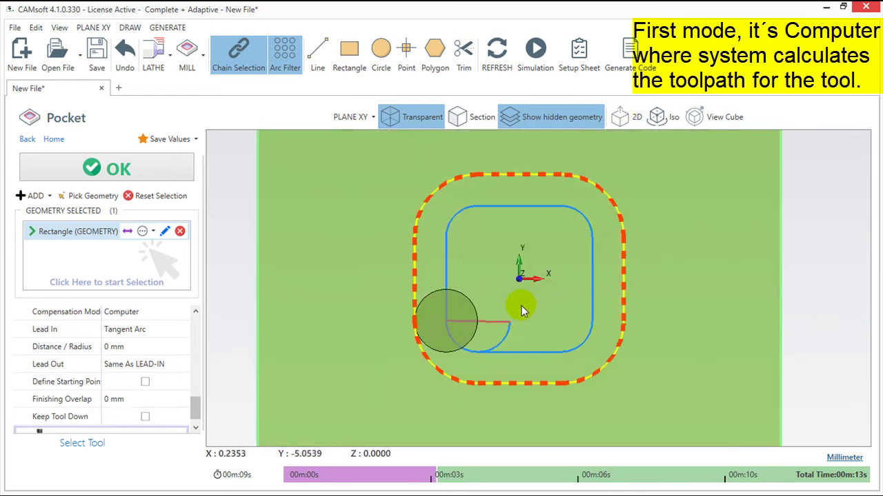
pyautogui.scroll(2, 507, 330)
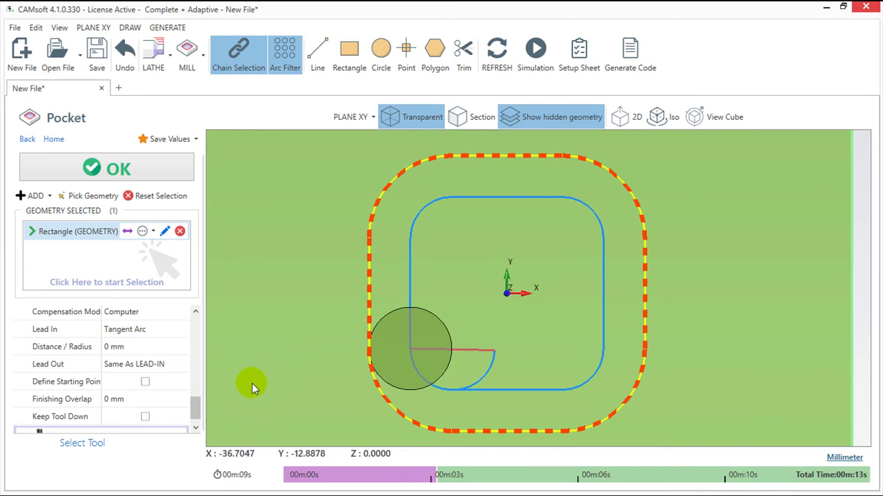
pyautogui.moveTo(196, 411); pyautogui.dragTo(194, 394)
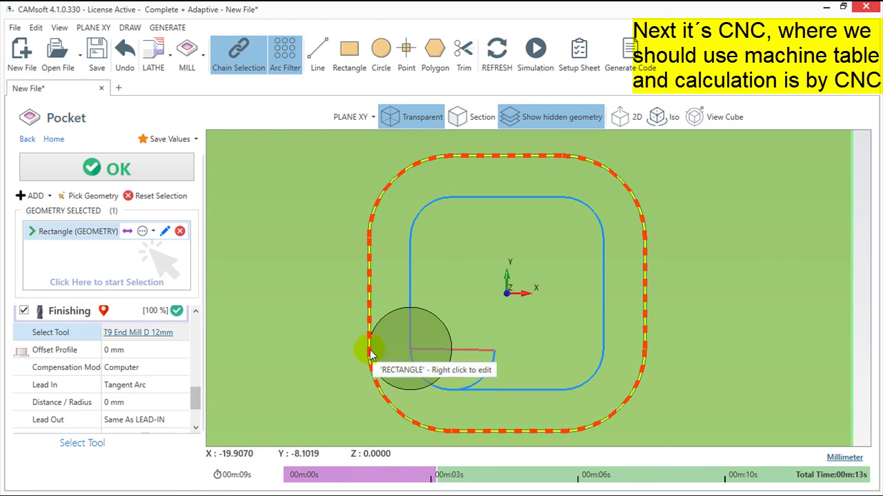
# Set the finishing compensation mode to Cnc.
pyautogui.click(167, 367)
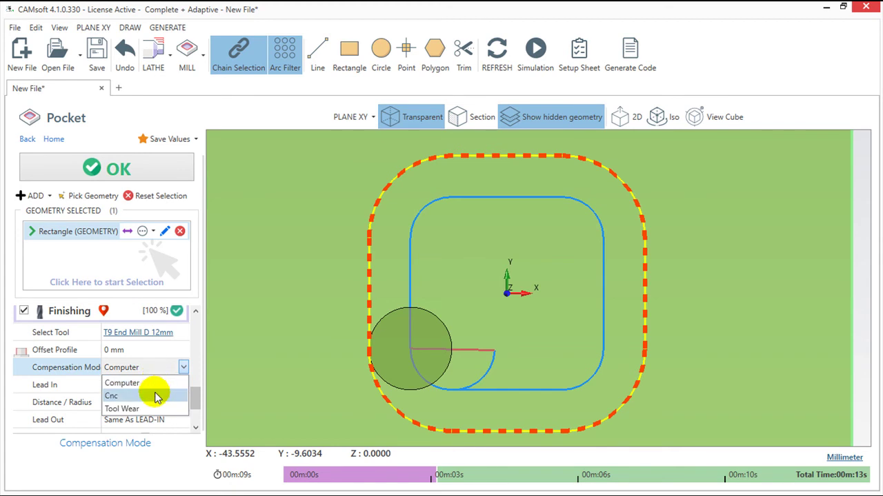
pyautogui.click(155, 396)
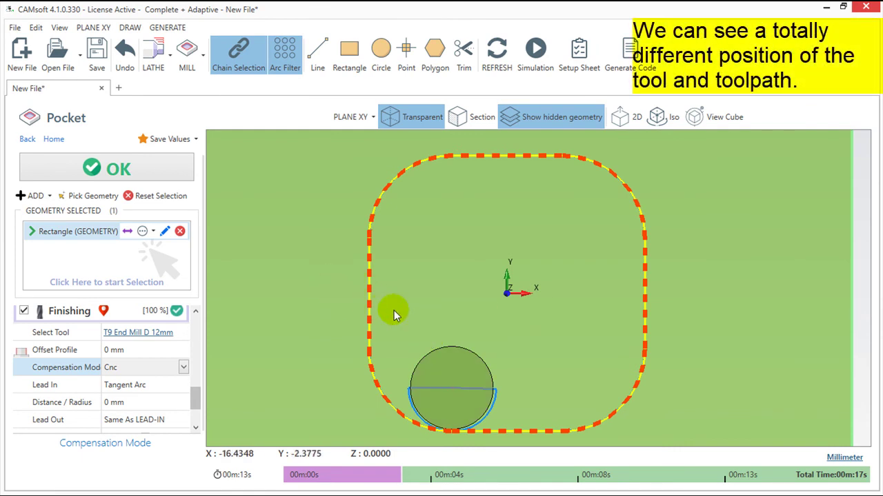
# Accept the pocket settings, then orbit and return to a zoomed 2D top view.
pyautogui.click(150, 165)
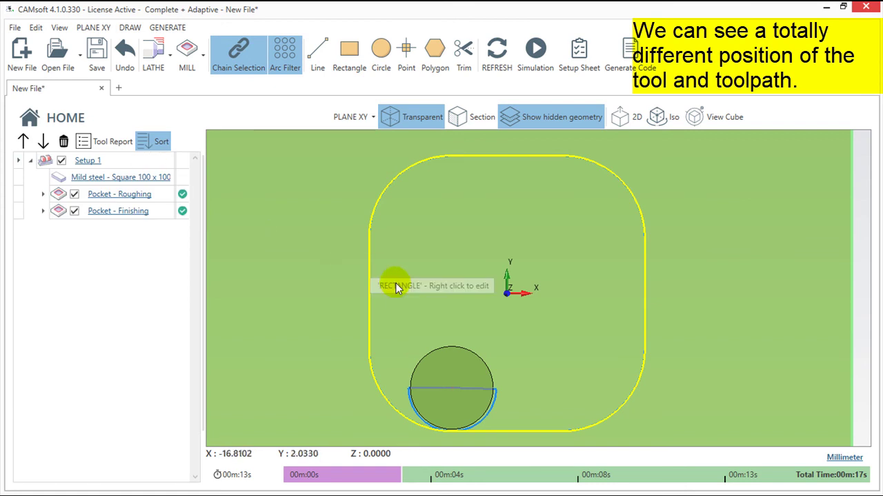
pyautogui.moveTo(398, 365); pyautogui.dragTo(360, 274, button='middle')
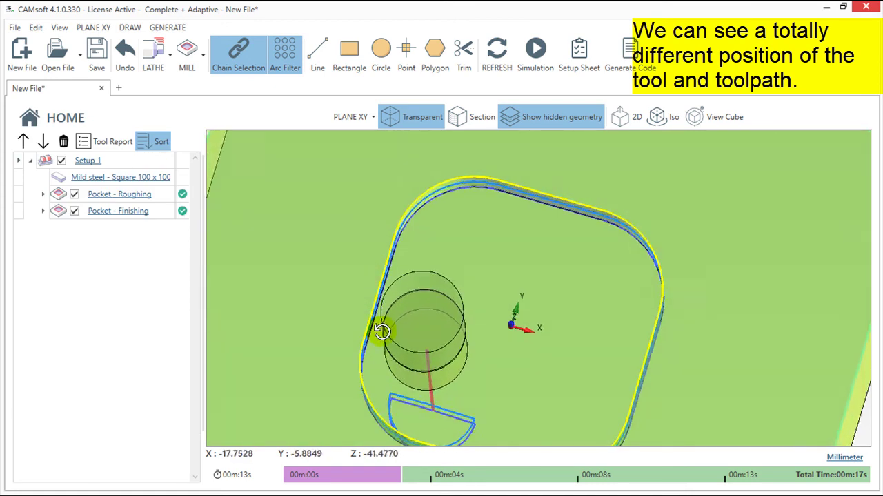
pyautogui.moveTo(527, 321)
pyautogui.mouseDown(button='middle')
pyautogui.moveTo(524, 302)
pyautogui.moveTo(532, 304)
pyautogui.mouseUp(button='middle')
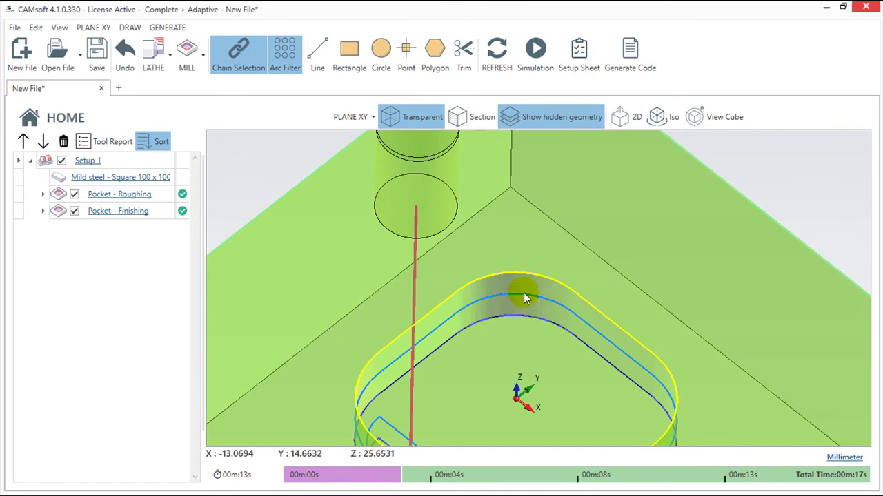
pyautogui.click(622, 117)
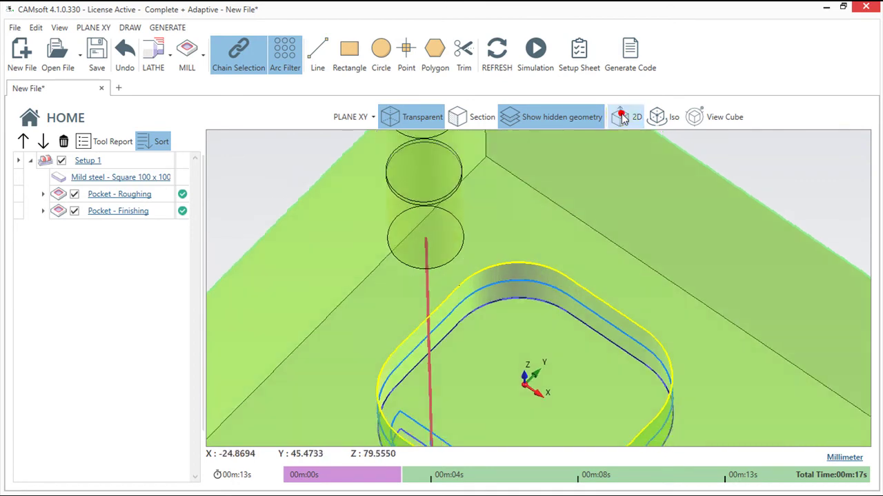
pyautogui.scroll(3, 568, 300)
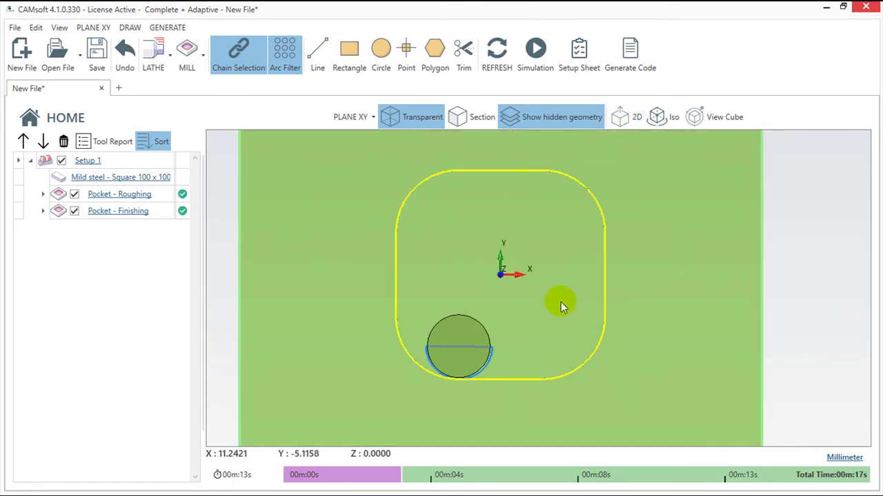
pyautogui.moveTo(528, 318); pyautogui.dragTo(529, 353, button='middle')
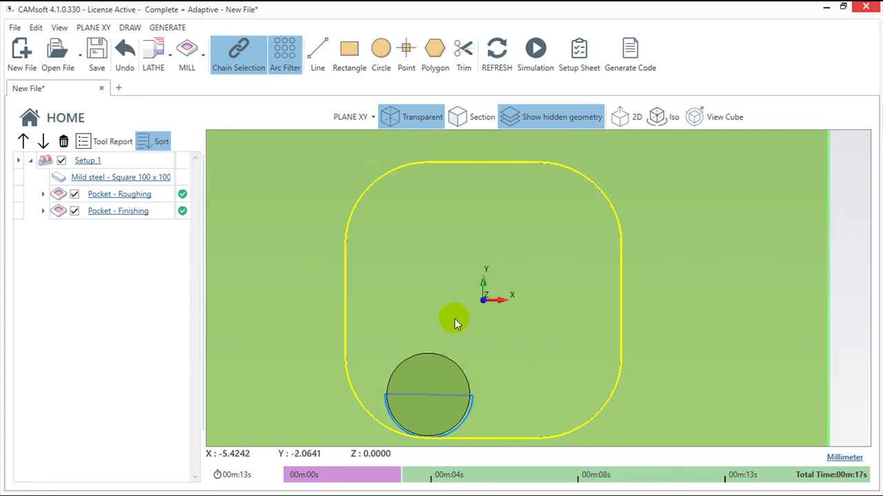
# Reopen Pocket - Finishing, choose Tool Wear compensation, and orbit to inspect the toolpath.
pyautogui.click(137, 211)
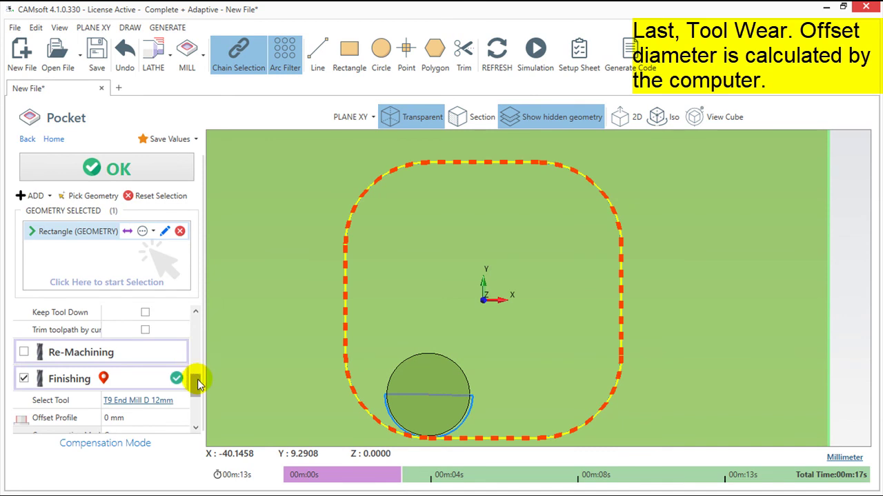
pyautogui.moveTo(197, 379); pyautogui.dragTo(198, 393)
pyautogui.click(147, 372)
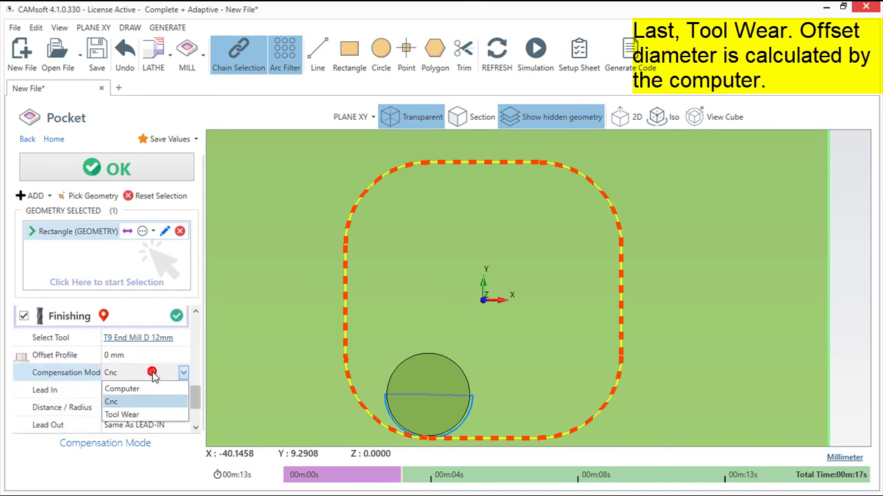
pyautogui.click(153, 416)
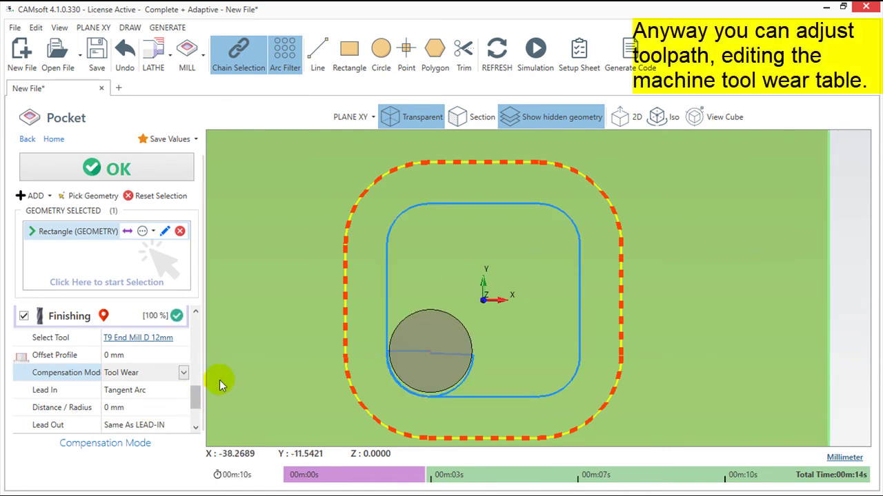
pyautogui.moveTo(305, 373)
pyautogui.mouseDown(button='middle')
pyautogui.moveTo(301, 331)
pyautogui.moveTo(439, 338)
pyautogui.moveTo(404, 310)
pyautogui.moveTo(401, 325)
pyautogui.moveTo(447, 362)
pyautogui.moveTo(457, 290)
pyautogui.moveTo(437, 154)
pyautogui.moveTo(469, 315)
pyautogui.moveTo(437, 331)
pyautogui.mouseUp(button='middle')
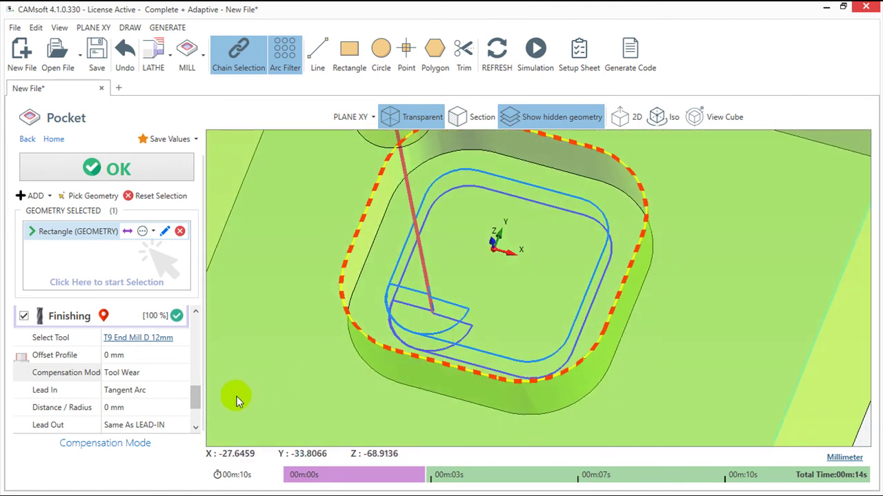
# Change the finishing pass's Lead Out style to Perpendicular.
pyautogui.scroll(-1, 193, 392)
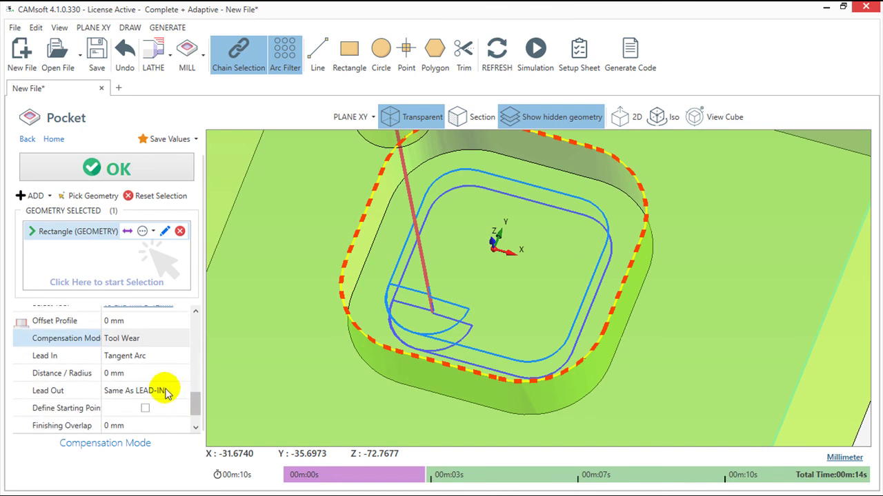
pyautogui.click(166, 391)
pyautogui.click(166, 392)
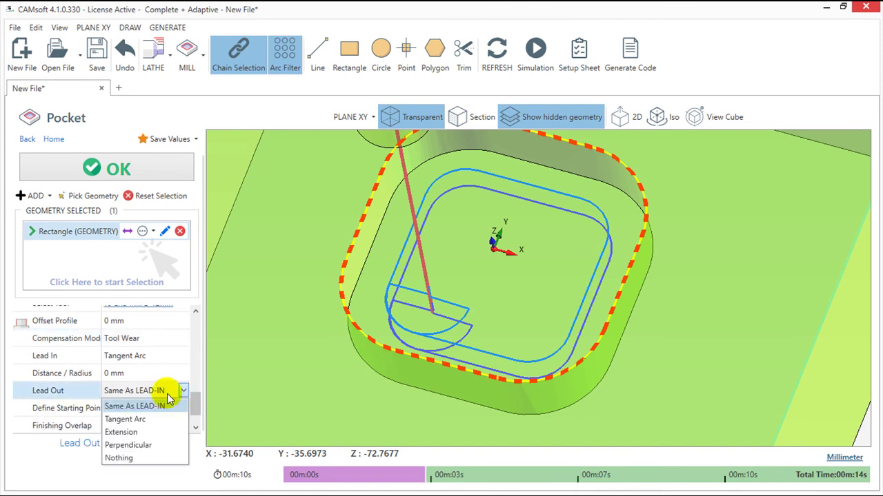
pyautogui.click(145, 445)
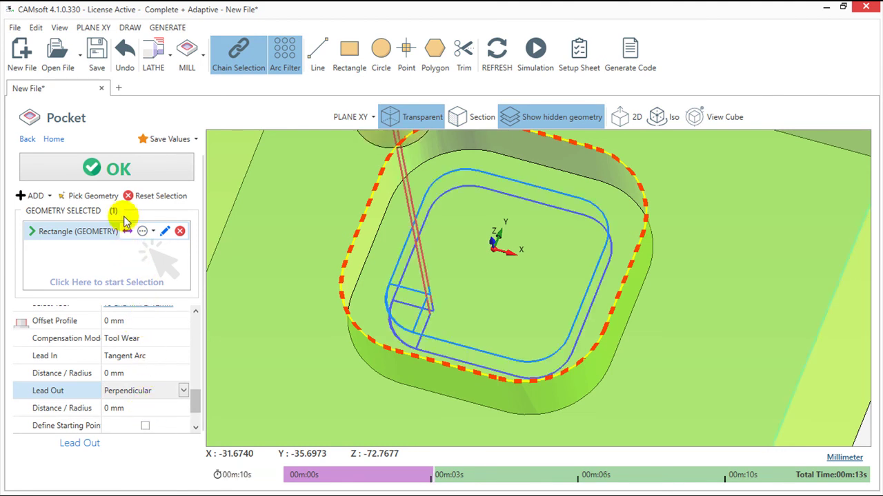
# Confirm the Pocket – Finishing settings with OK.
pyautogui.click(123, 180)
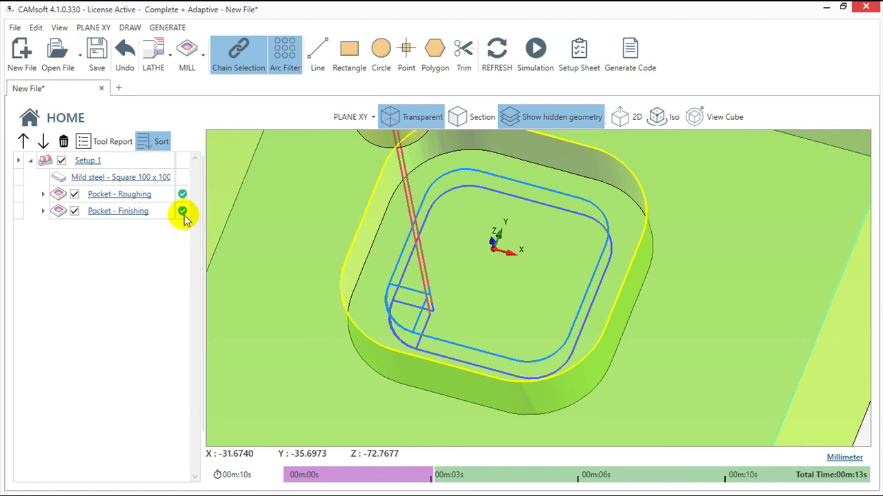